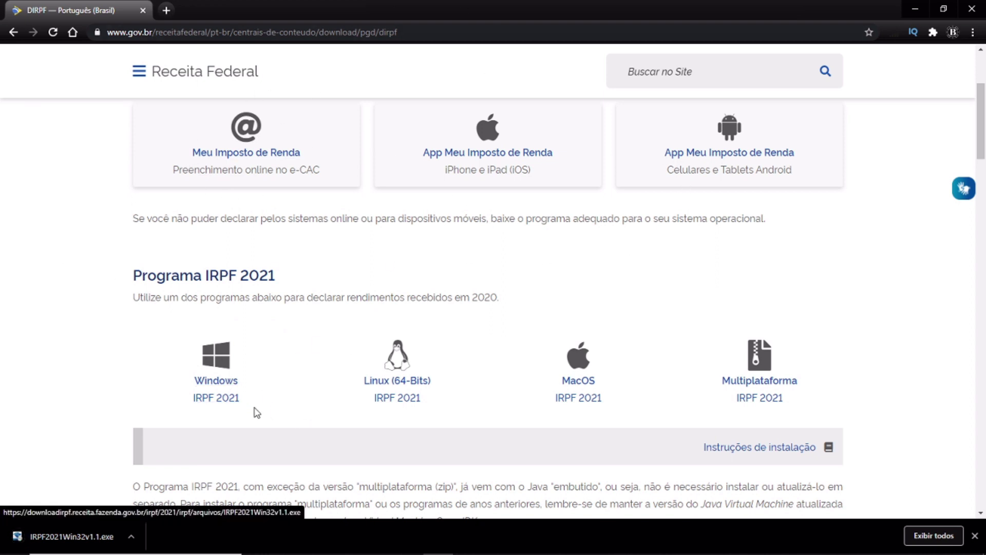
Run the downloaded IRPF2021Win32v1.1.exe installer and complete the IRPF2021 installation with the proposed settings
click(47, 543)
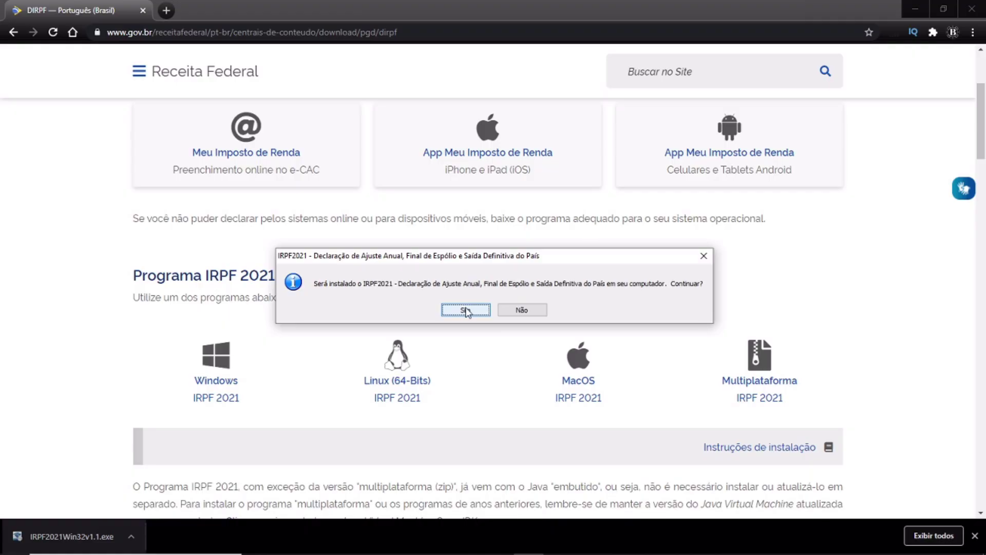
click(466, 369)
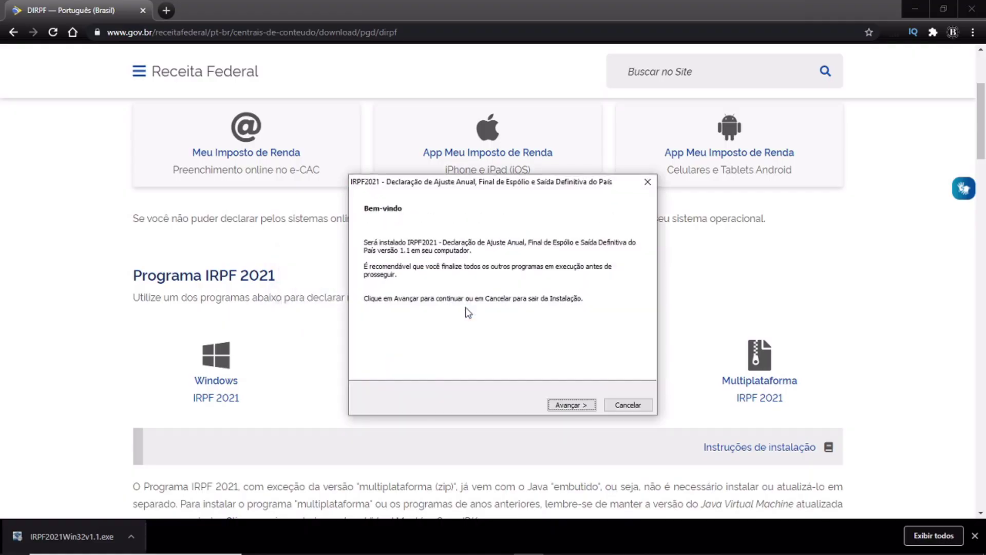
click(570, 401)
click(574, 404)
click(576, 403)
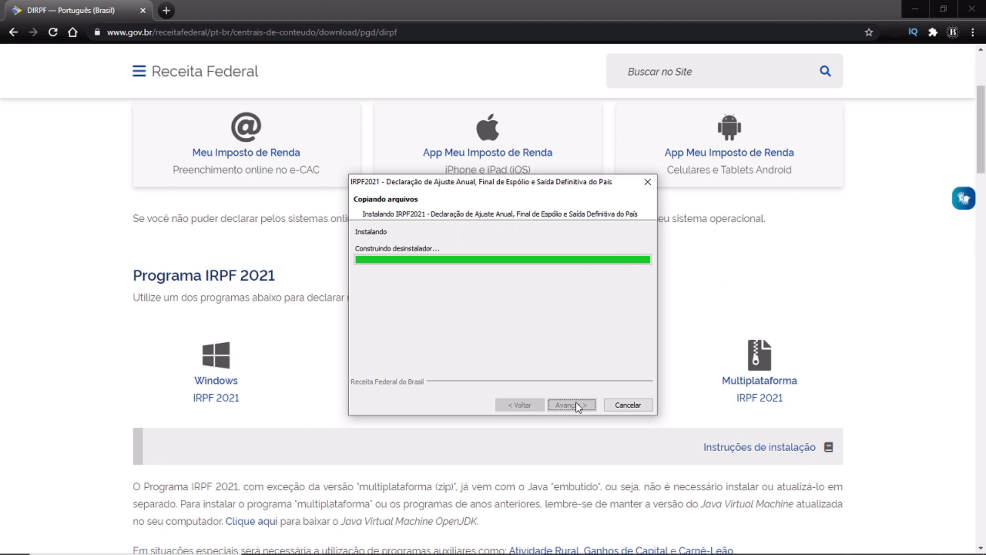
click(575, 402)
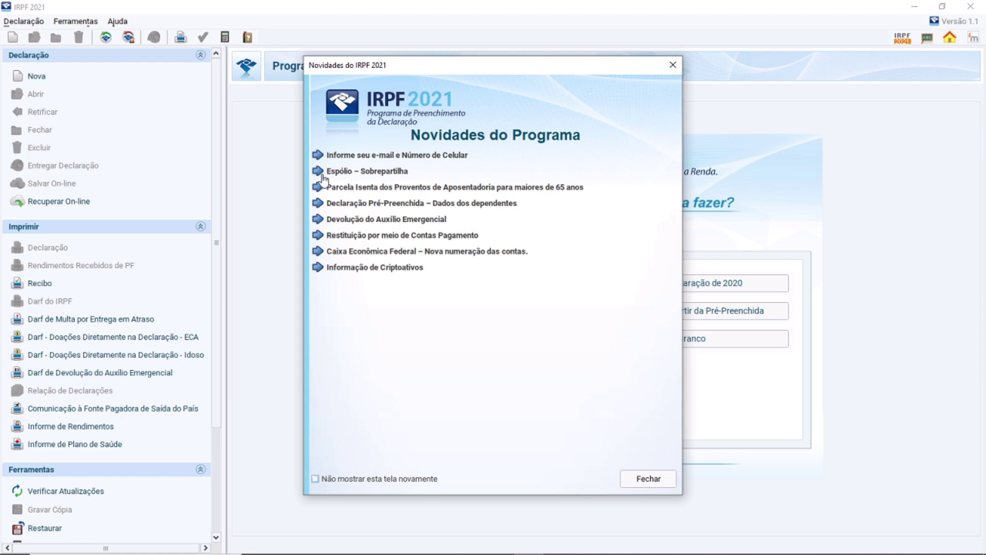
Dismiss the program news, create a blank Declaração de Ajuste Anual for the taxpayer's CPF, and accept the taxation option notice
click(648, 479)
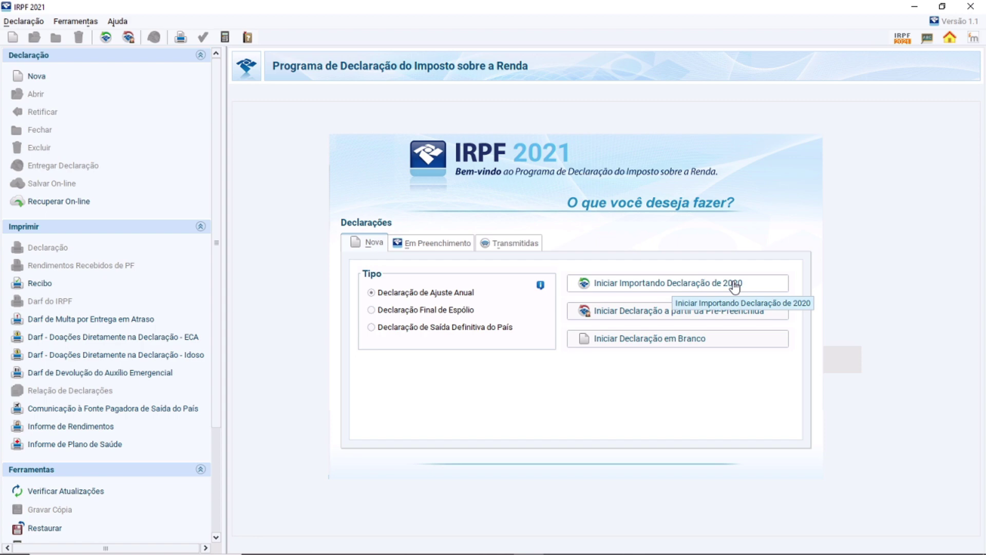
click(641, 343)
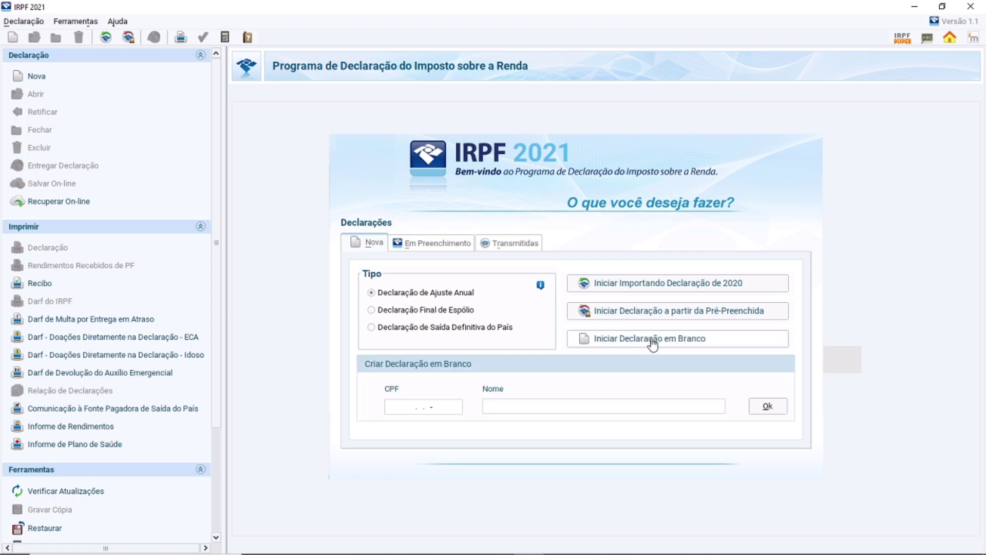
click(418, 408)
click(771, 405)
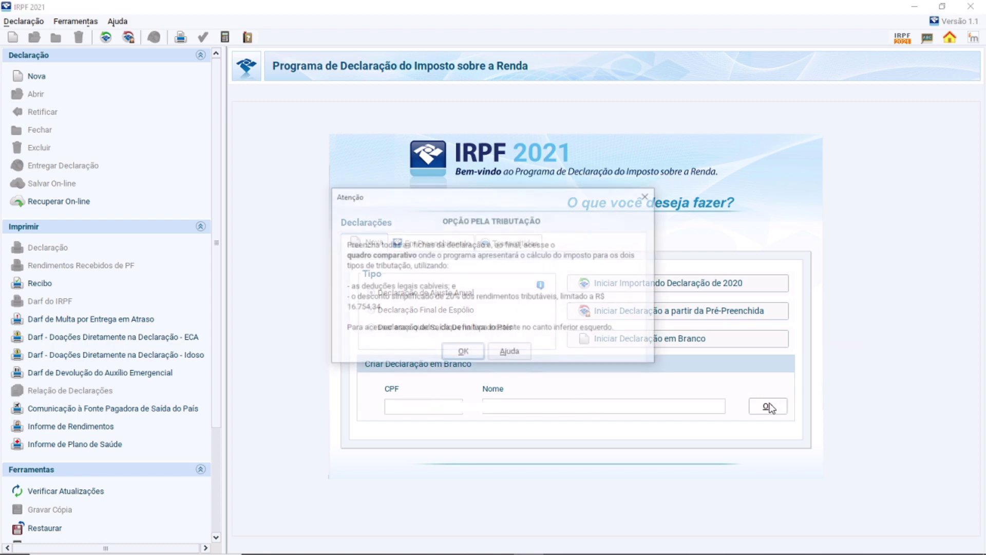
click(462, 353)
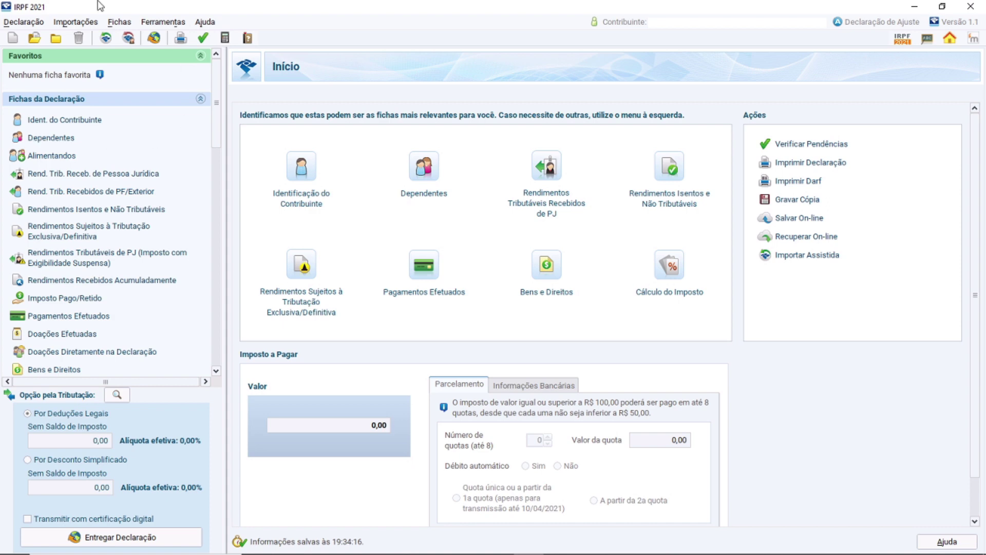
Collapse the expanded navigation groups Fichas da Declaração, Declaração, Imprimir, Ferramentas and Ajuda
click(89, 98)
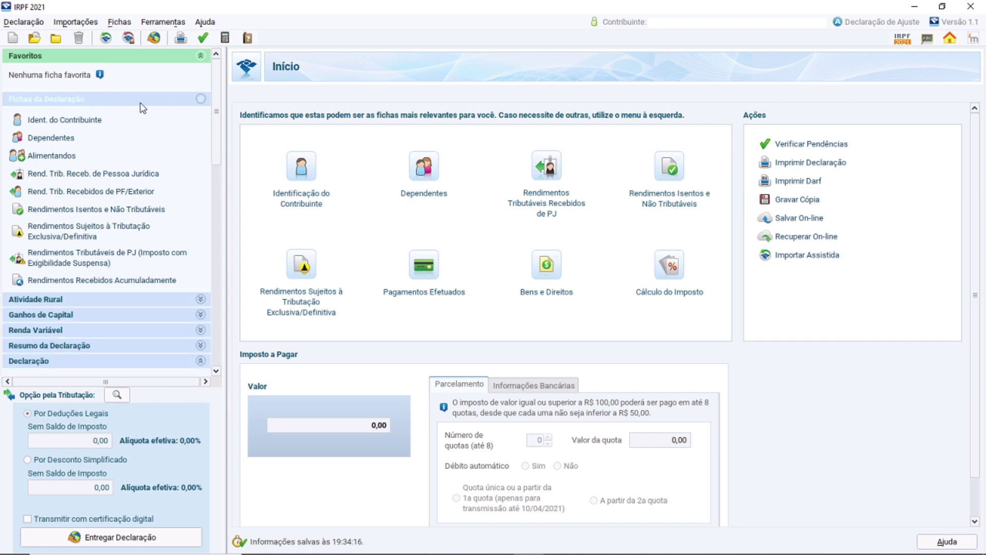
click(200, 176)
click(201, 193)
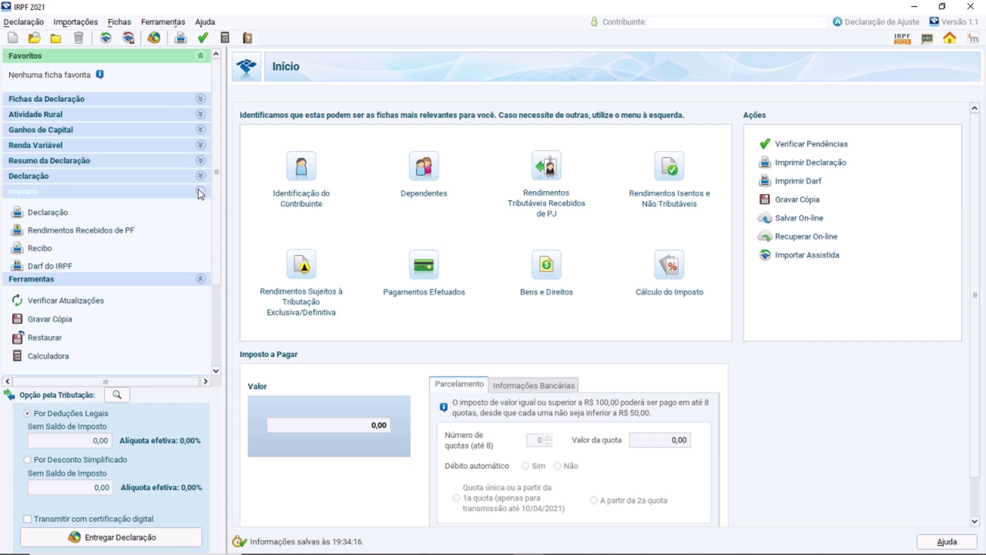
click(200, 208)
click(200, 228)
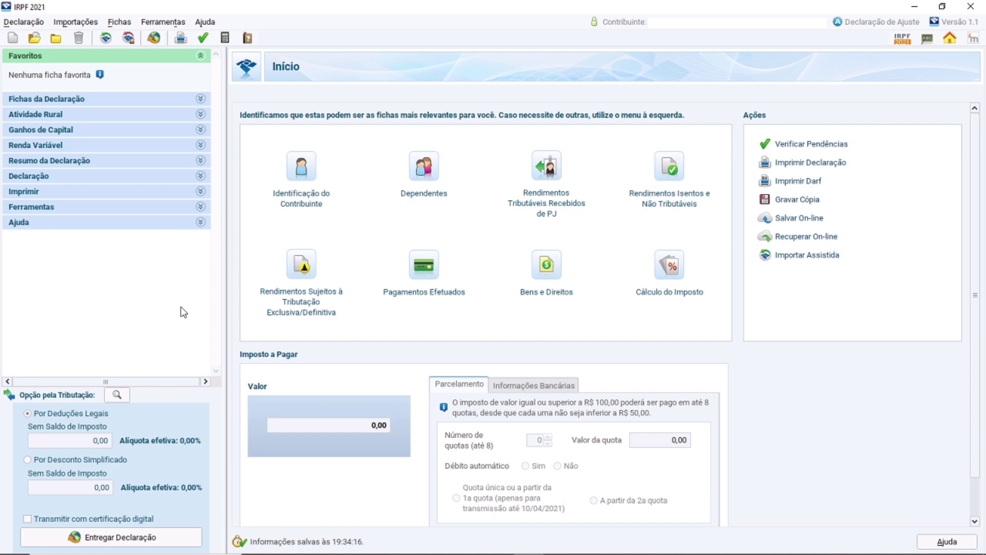
Open the taxpayer identification form from Fichas da Declaração and choose Declaração de Ajuste Anual Original as the declaration type
click(176, 101)
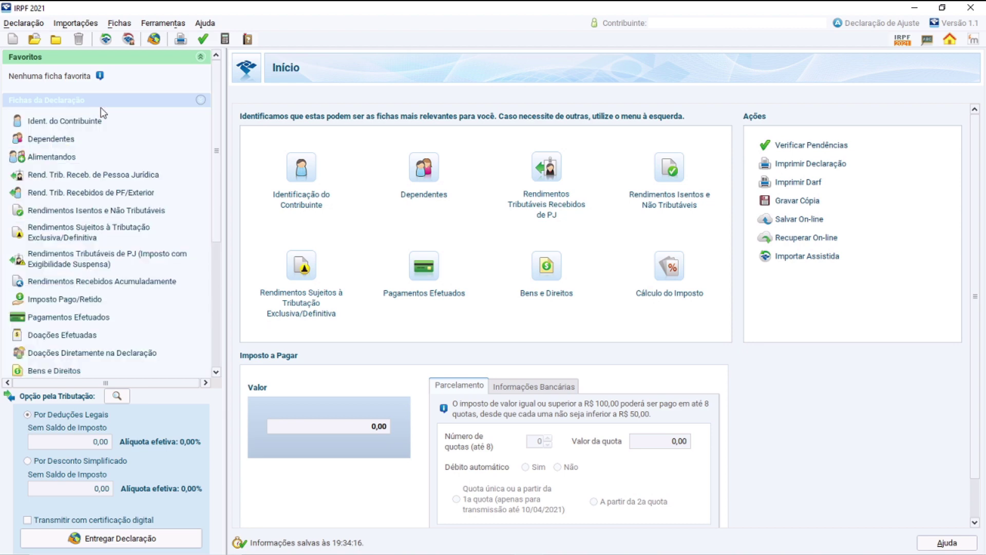
click(81, 123)
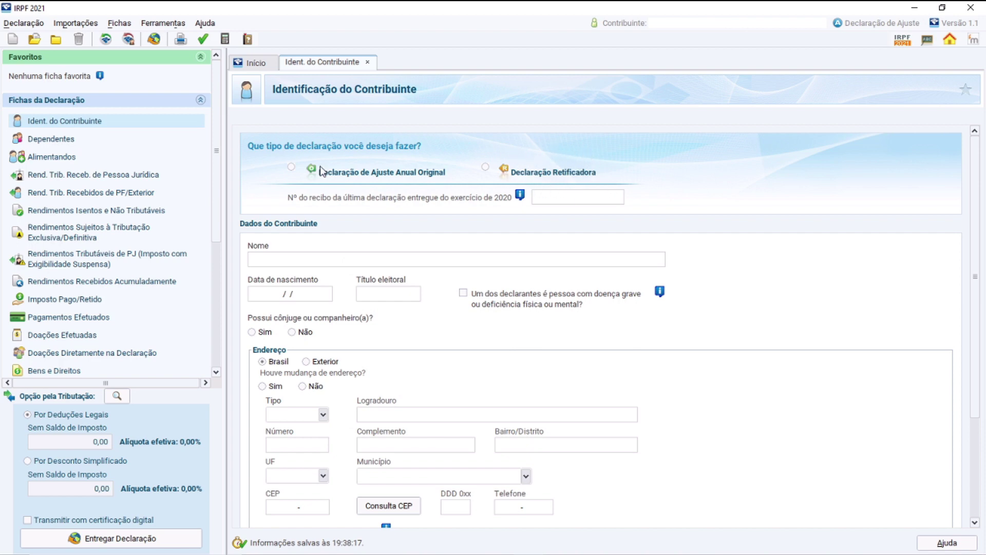
click(294, 166)
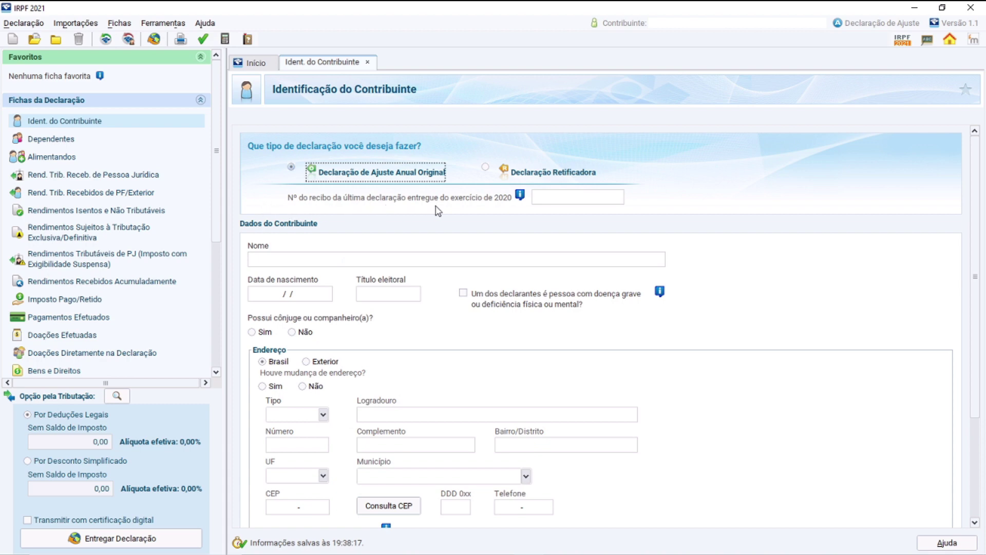
click(546, 200)
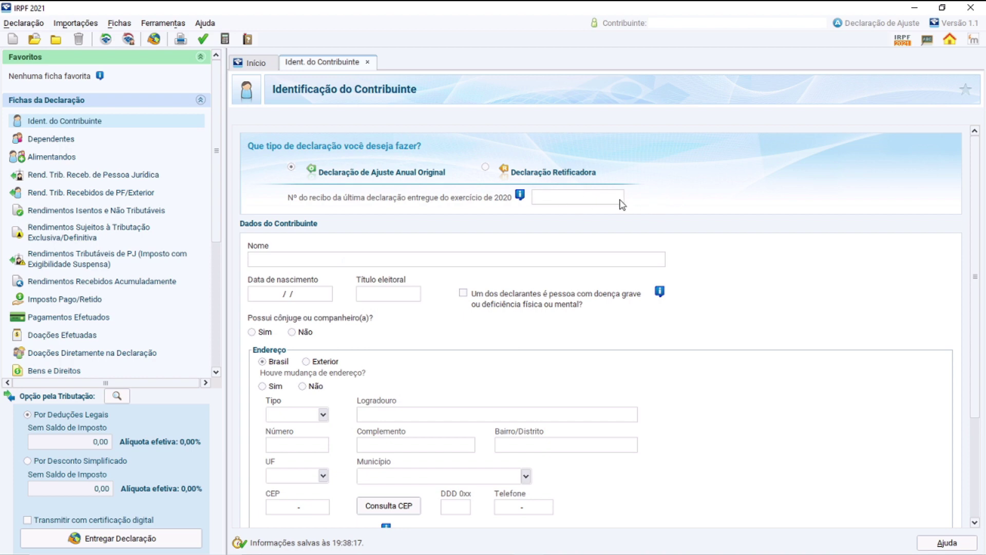
Answer Não to having a spouse or companion and set the address location to Brasil
scroll(622, 205, down, 1)
scroll(622, 204, down, 2)
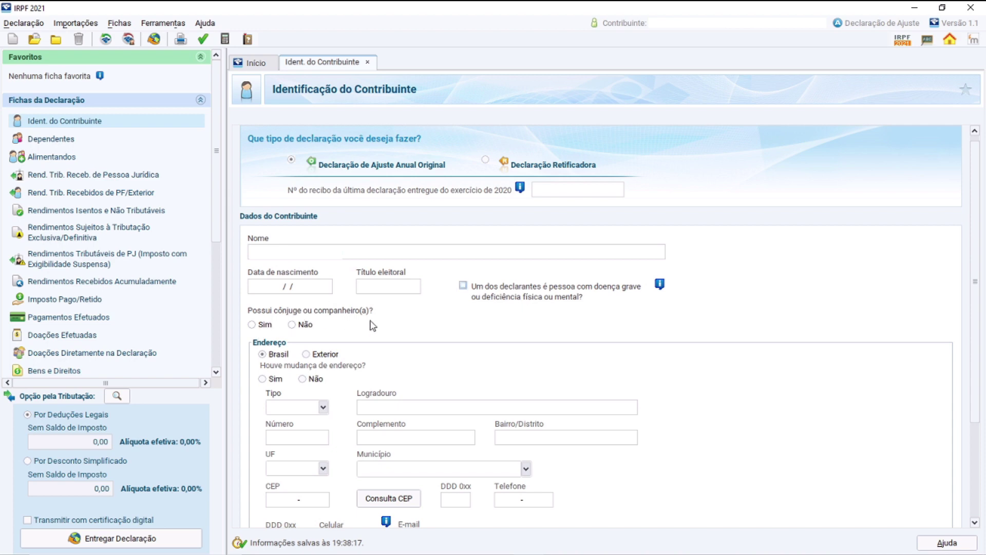
click(252, 325)
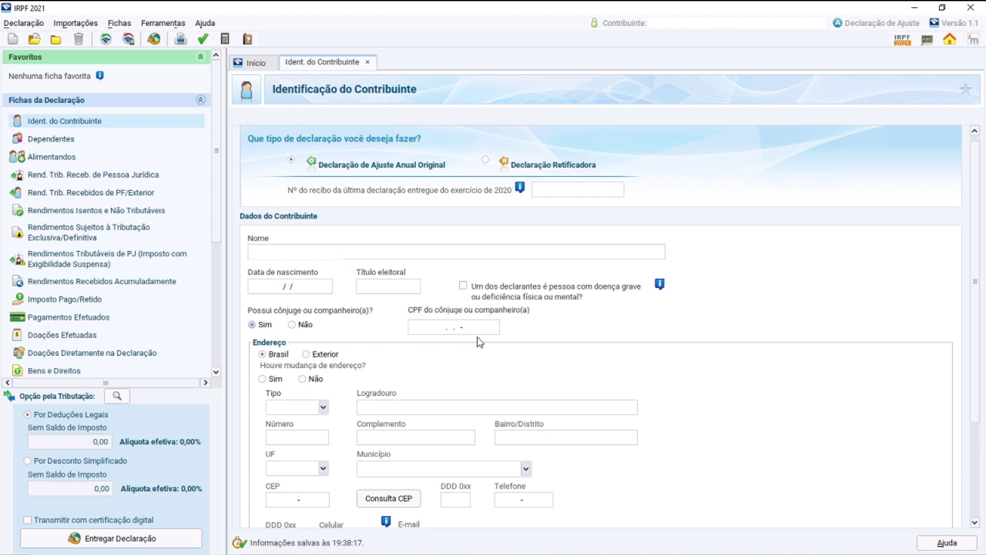
click(292, 324)
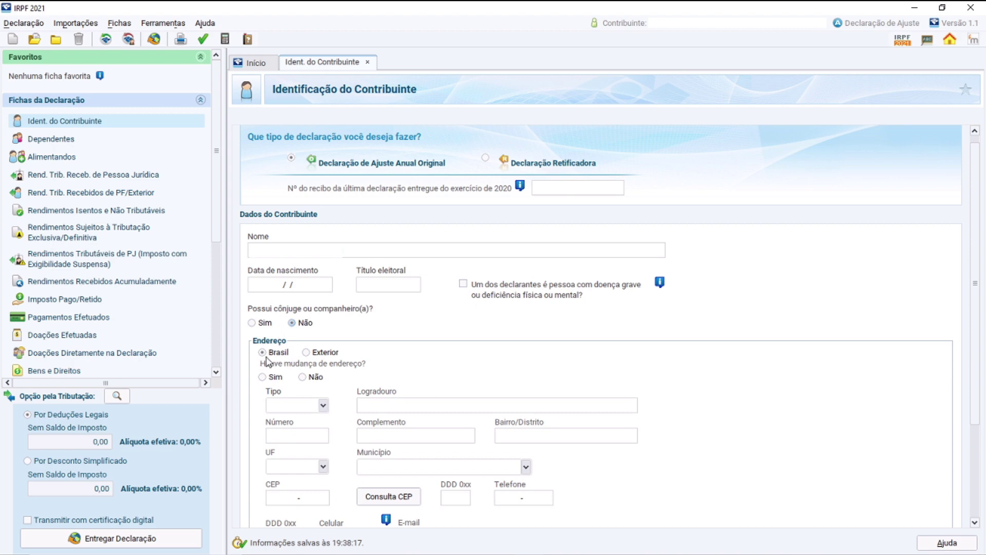
click(306, 352)
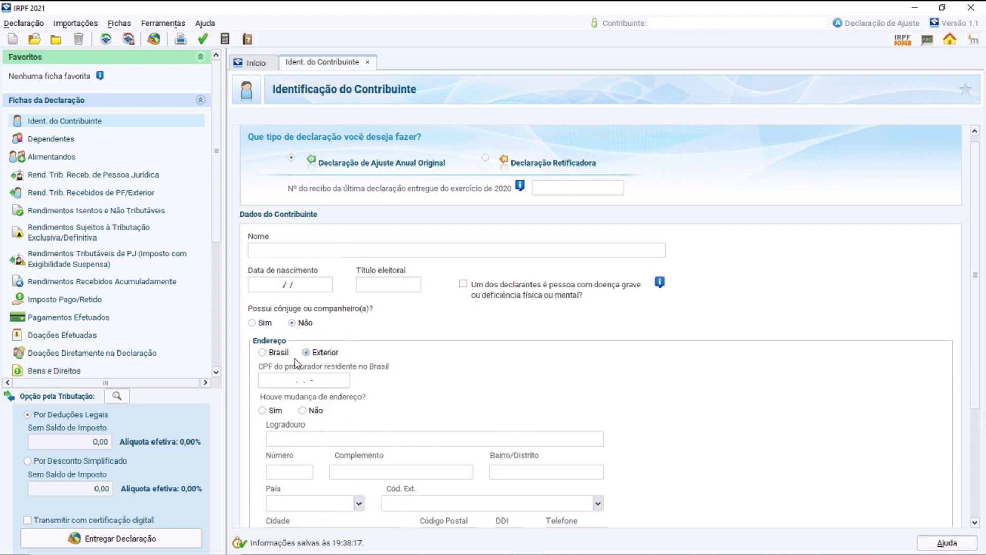
click(262, 352)
Answer Sim to the change of address question and set the address type to Rua
scroll(382, 334, down, 1)
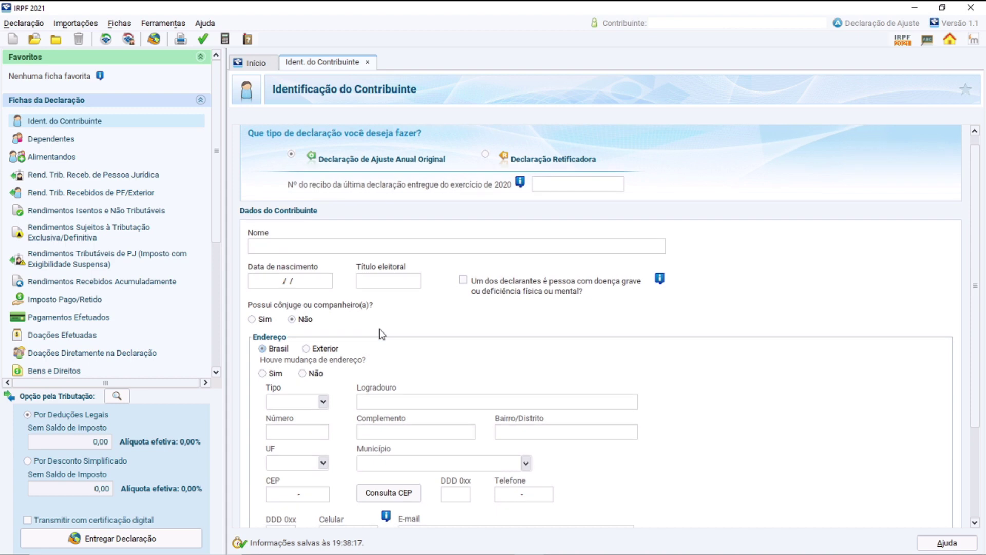
click(302, 373)
click(271, 374)
scroll(501, 402, down, 1)
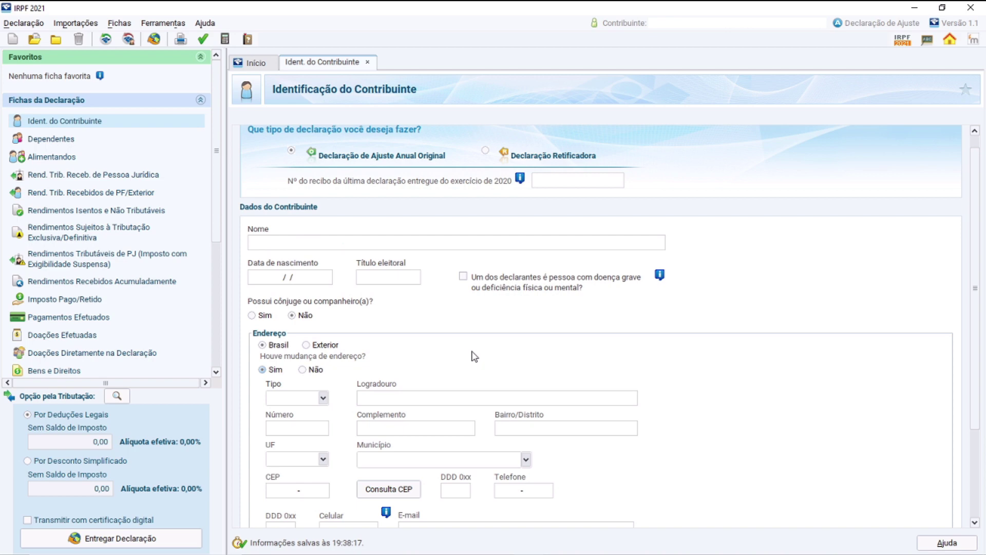
click(322, 399)
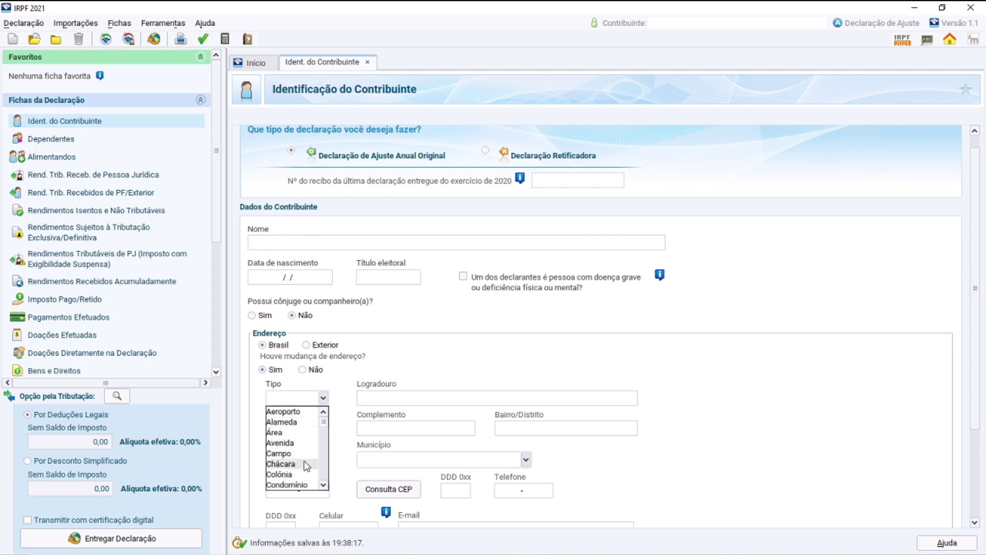
scroll(305, 473, down, 4)
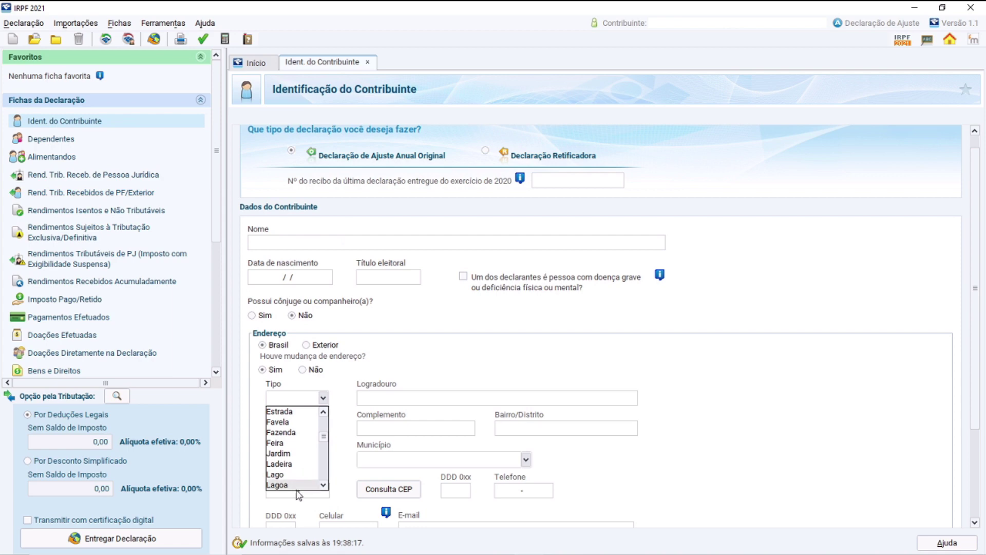
scroll(308, 434, down, 4)
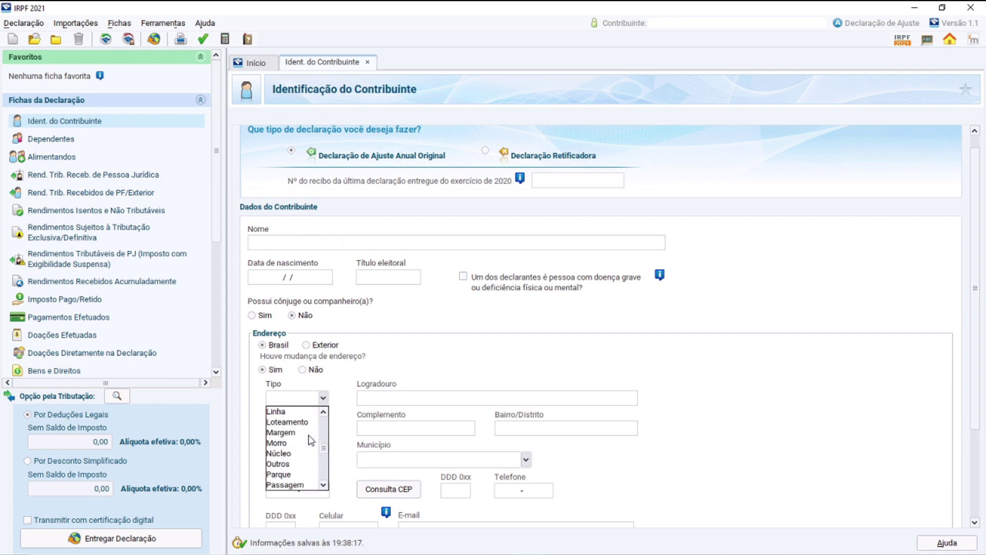
scroll(298, 480, down, 4)
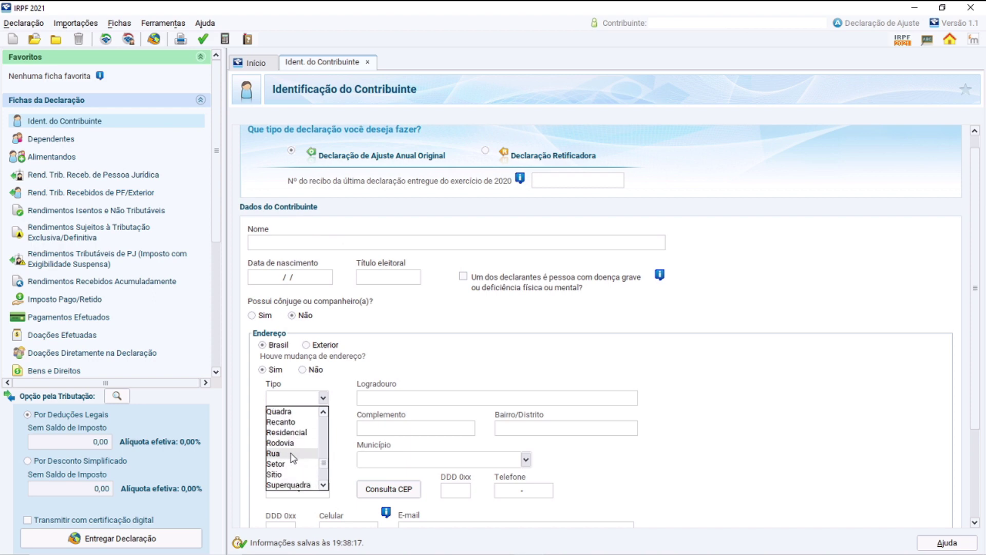
click(292, 454)
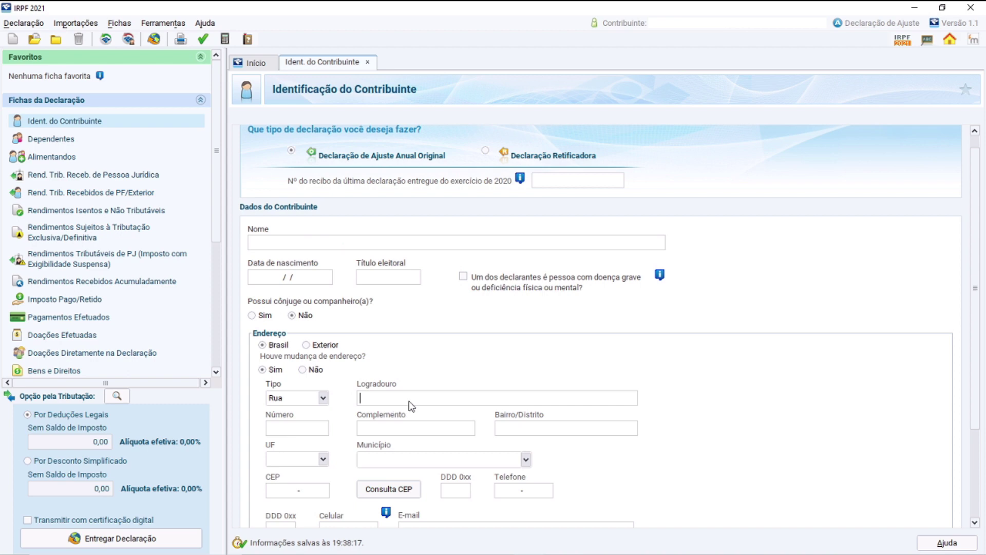
Examine the Número, Bairro/Distrito and Município address fields and the UF options without choosing a state
click(282, 430)
click(562, 432)
click(323, 458)
scroll(288, 506, down, 2)
scroll(285, 507, down, 3)
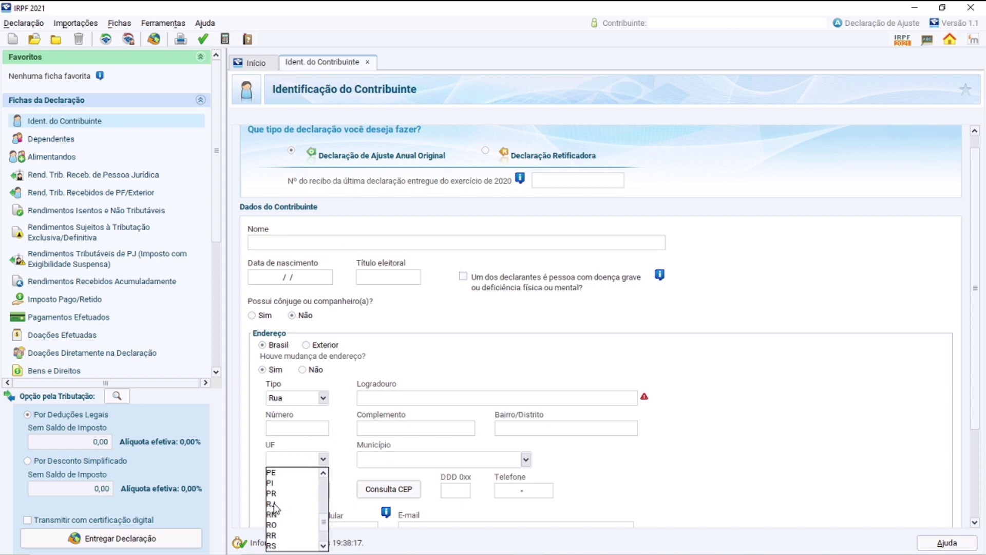
scroll(285, 511, down, 2)
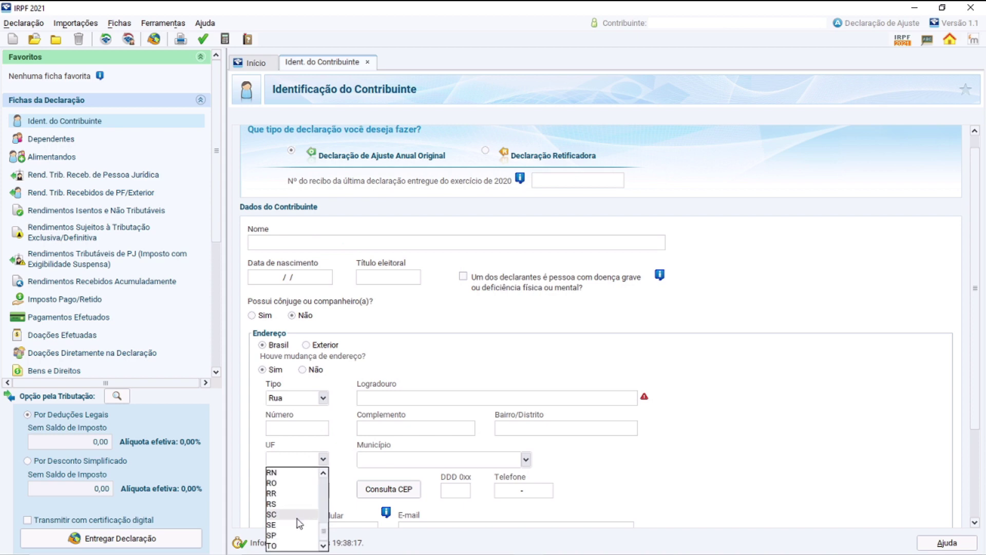
click(323, 458)
click(377, 462)
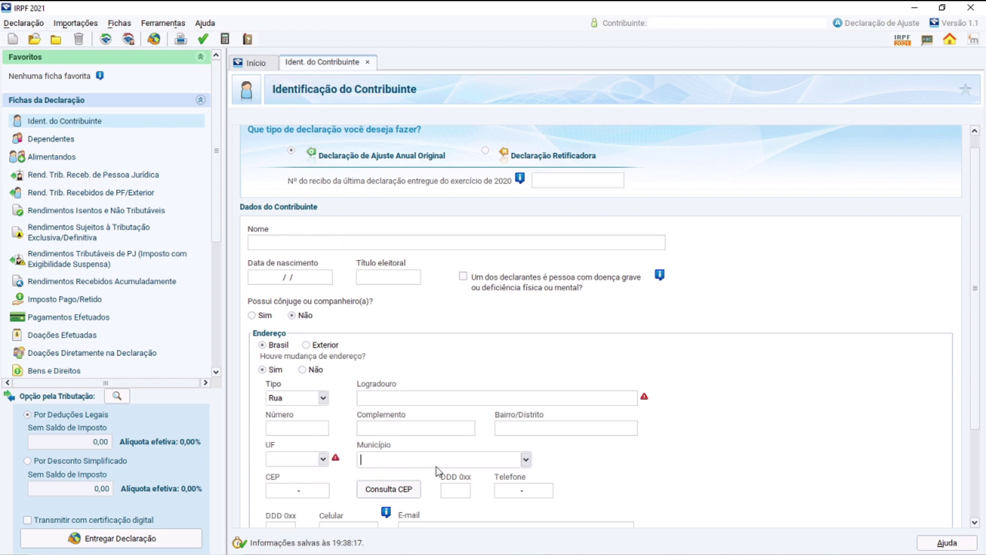
Examine the CEP, Telefone, Celular and E-mail fields of the address section down to Ocupação Principal
scroll(462, 462, down, 1)
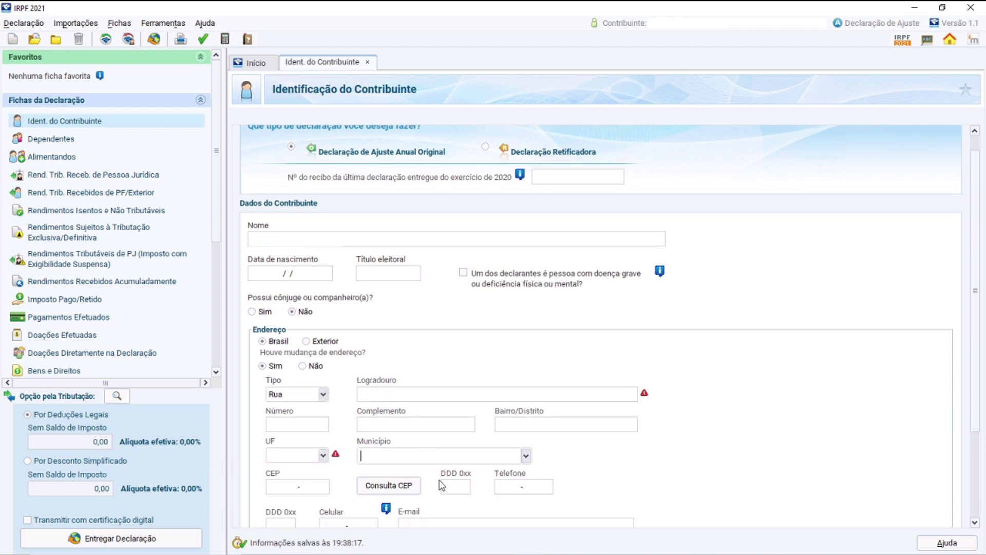
click(274, 490)
scroll(421, 479, down, 3)
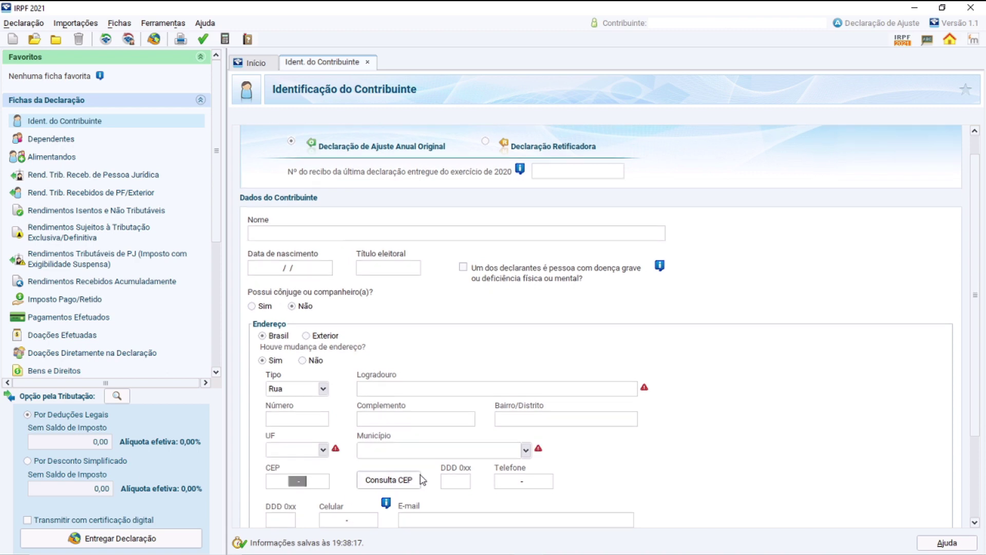
scroll(421, 478, down, 1)
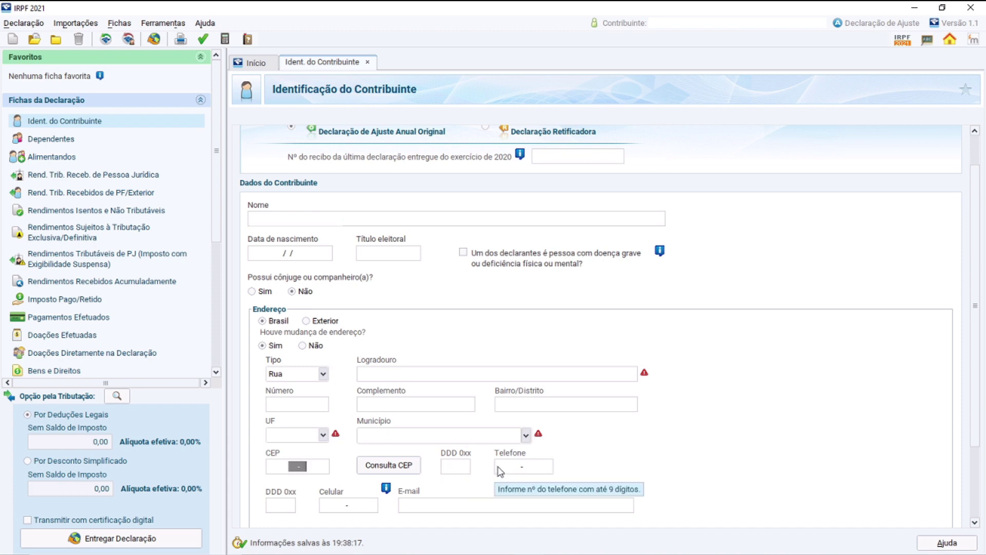
scroll(676, 405, down, 4)
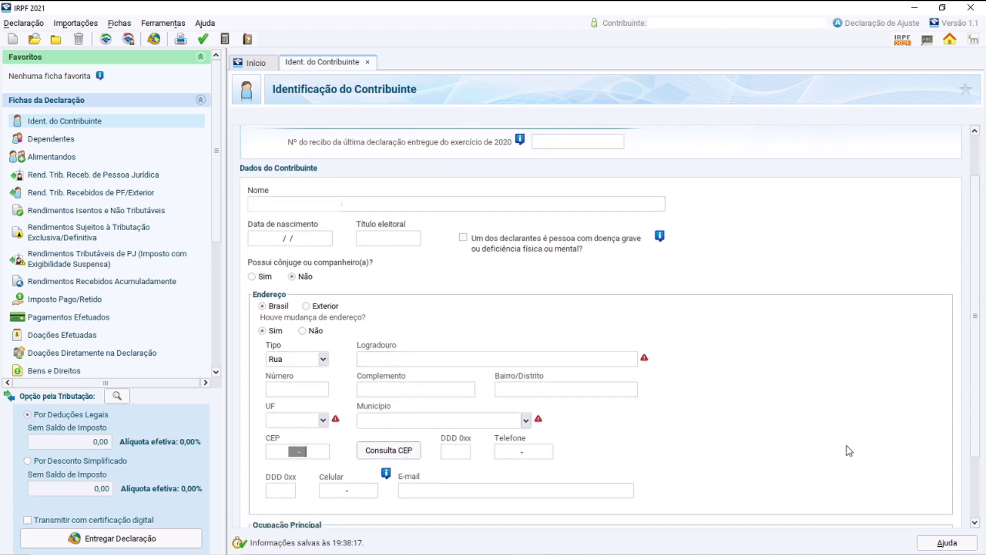
scroll(923, 431, down, 4)
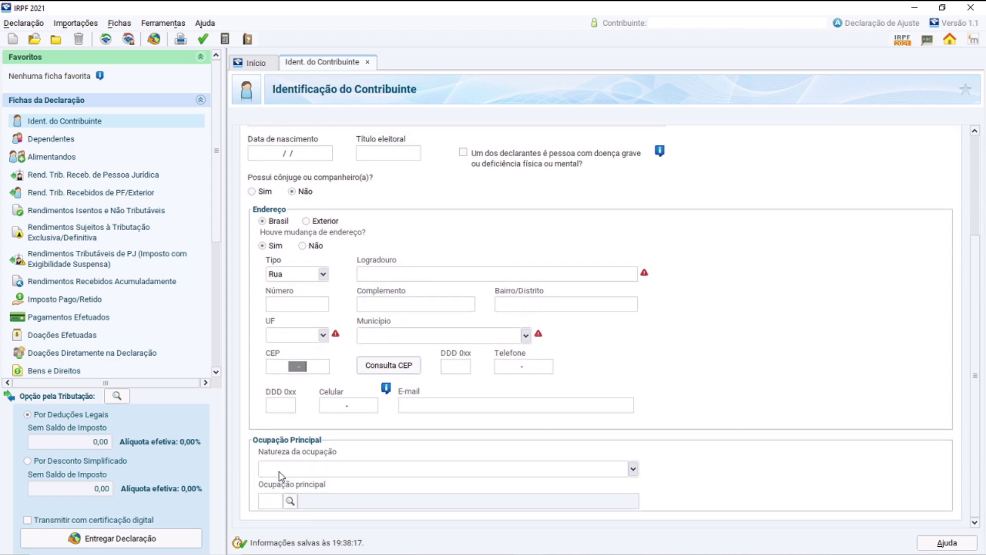
Set Natureza da ocupação to 01 - Empregado de empresa do setor privado, exceto de instituições financeiras
click(632, 468)
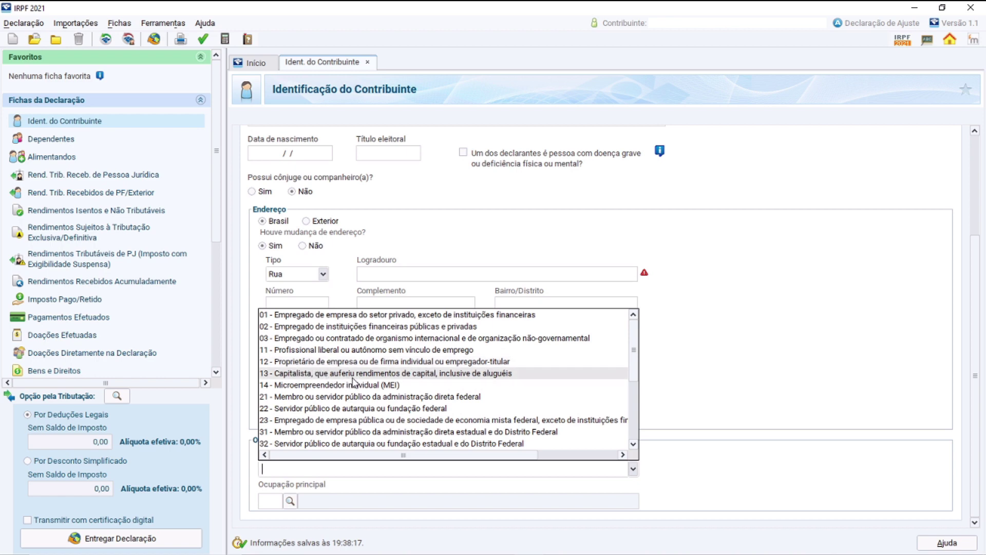
scroll(372, 382, down, 5)
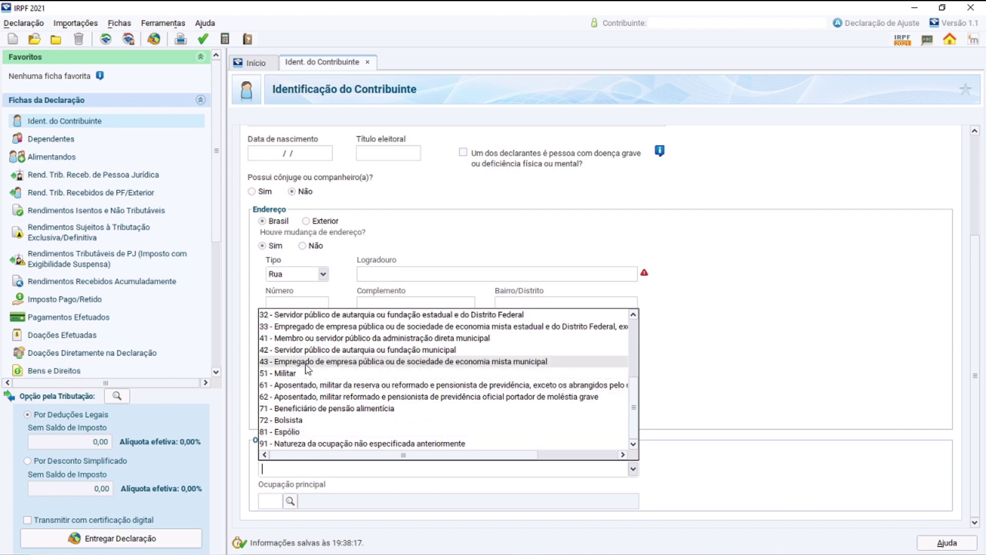
scroll(364, 409, up, 5)
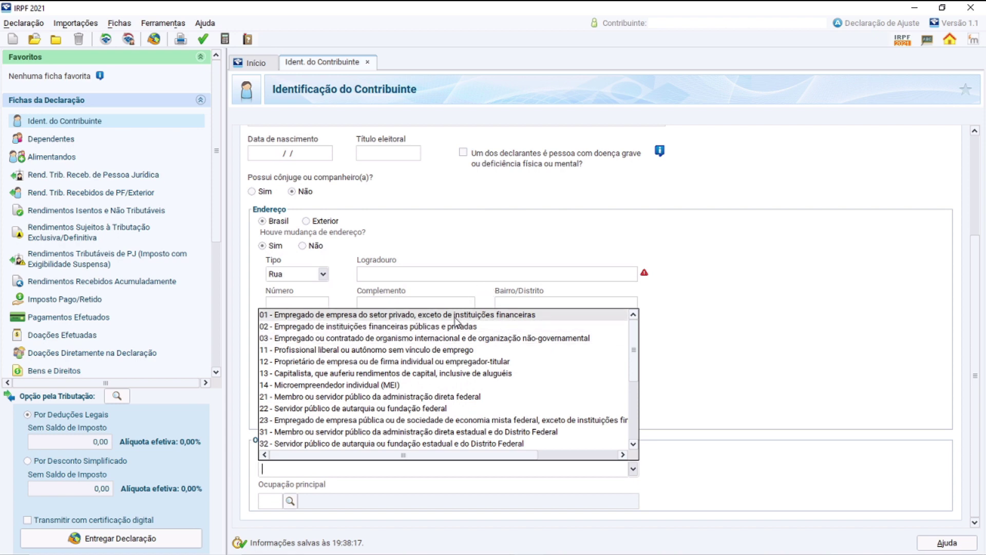
scroll(441, 354, down, 4)
scroll(429, 437, up, 4)
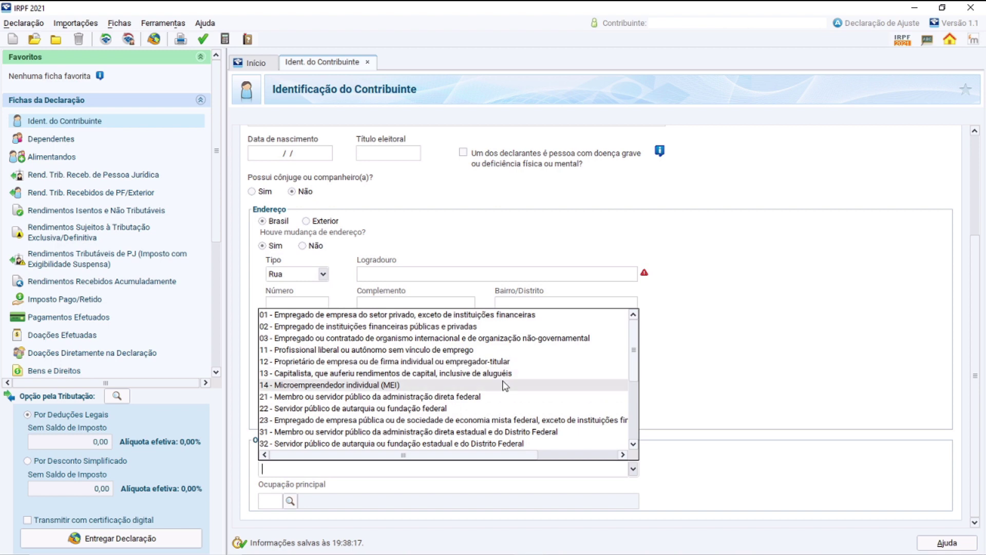
scroll(441, 388, down, 4)
scroll(365, 378, up, 4)
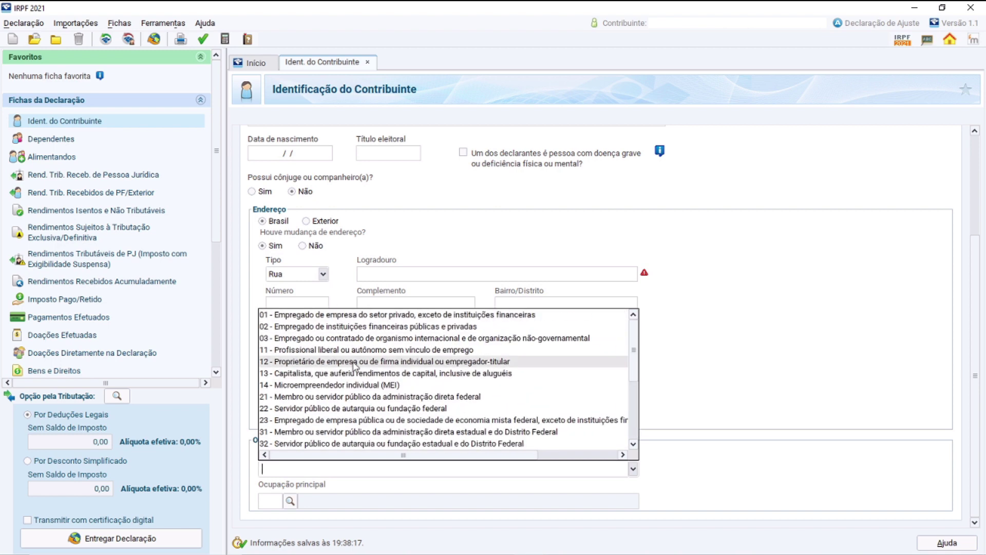
click(325, 315)
Open the Ocupação principal list and look through the occupations in group 01 and group 03, Profissionais das Ciências Exatas, Físicas, Químicas e da Engenharia
click(269, 502)
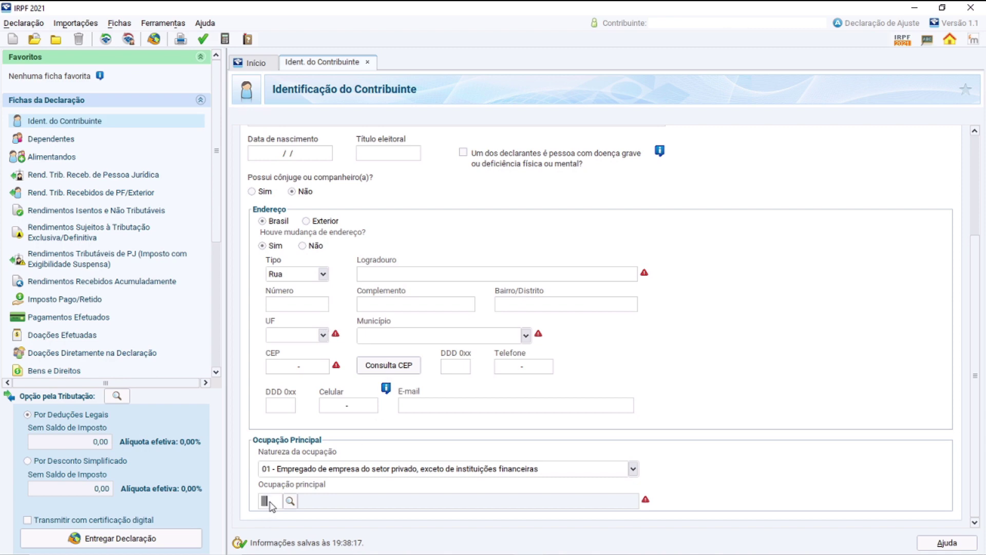
click(290, 501)
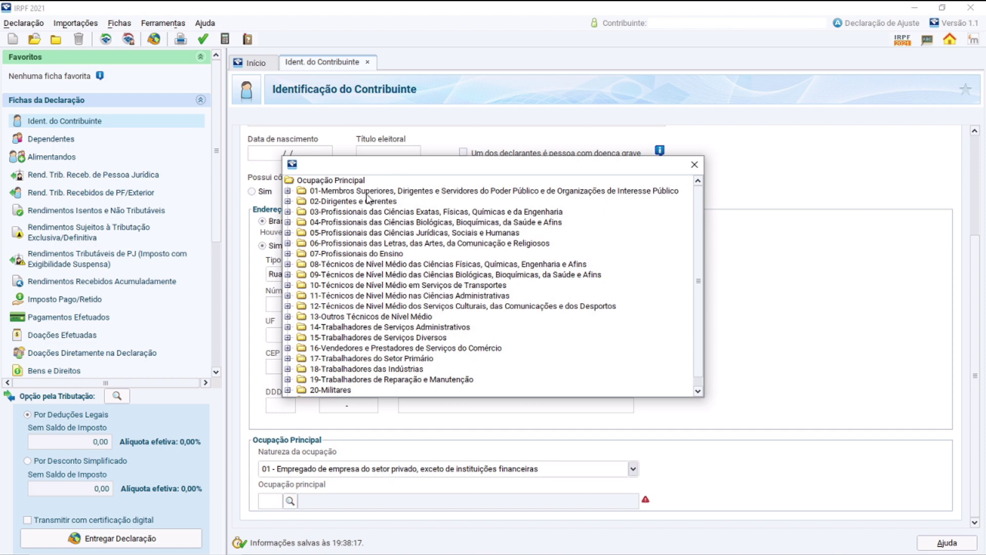
click(288, 191)
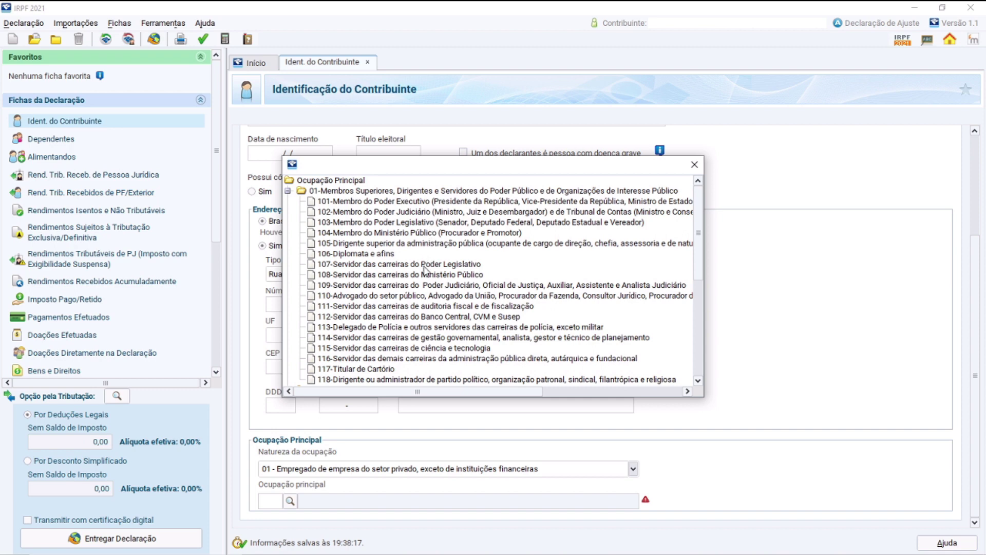
scroll(424, 293, down, 2)
scroll(422, 299, up, 2)
click(287, 191)
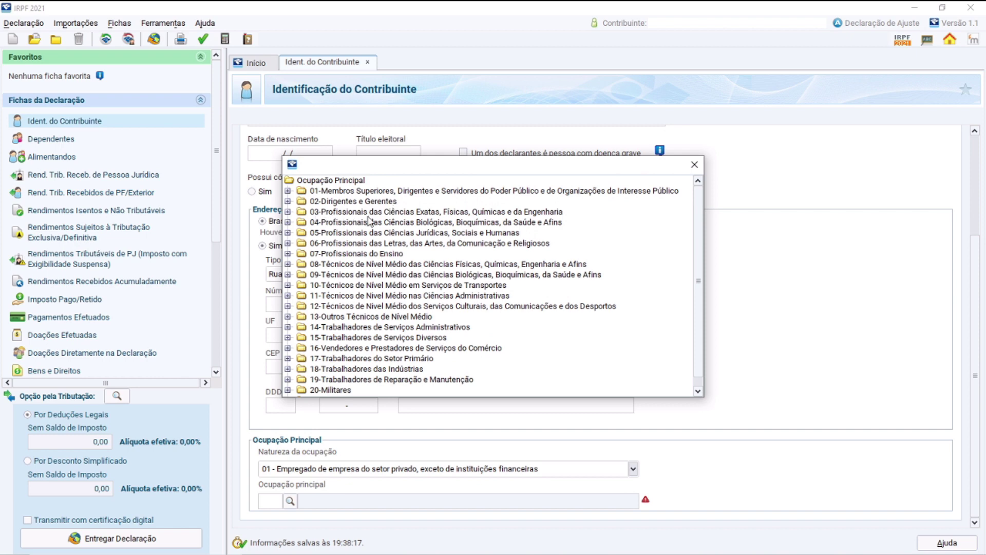
click(288, 211)
click(363, 233)
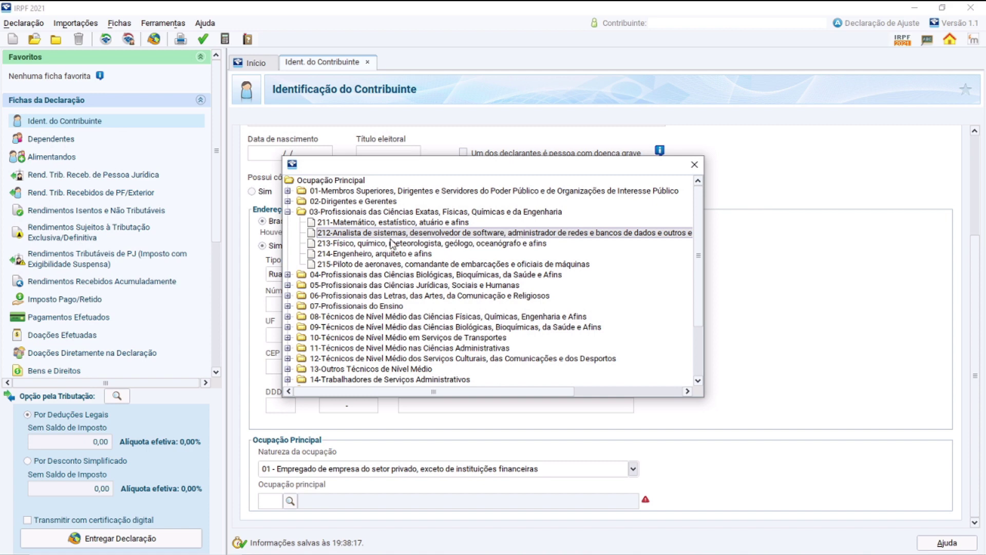
click(288, 212)
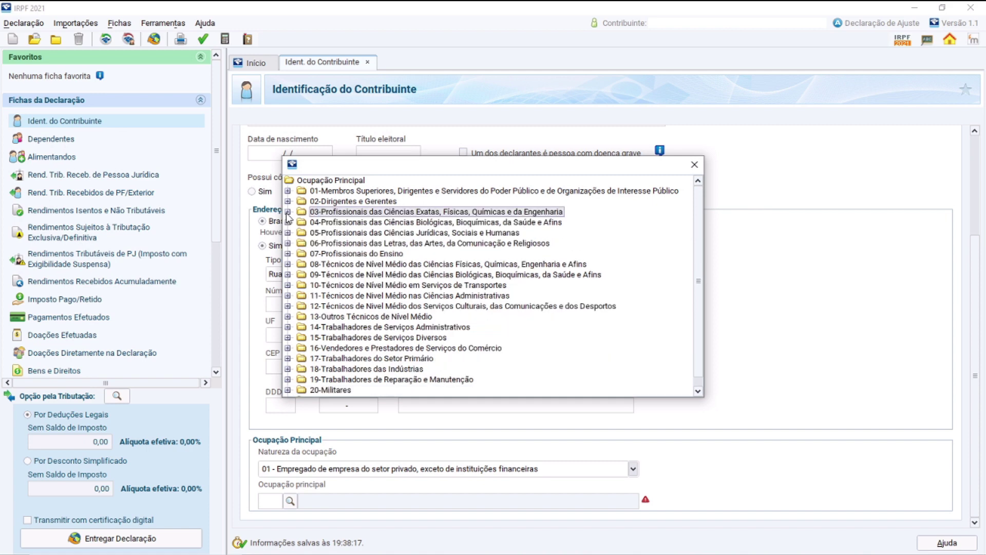
Set Ocupação principal to 294 - Professor do ensino superior from group 07-Profissionais do Ensino
click(288, 253)
click(429, 264)
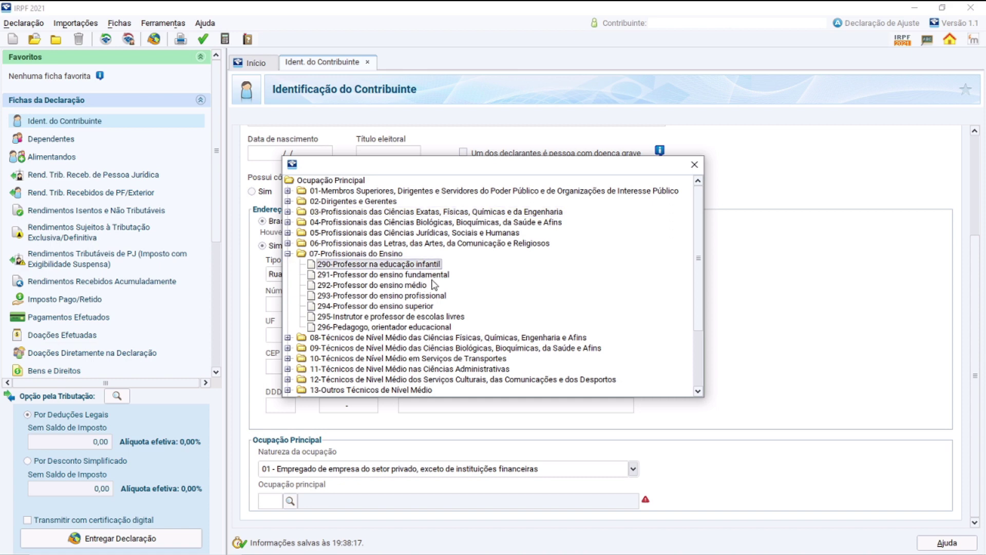
click(372, 307)
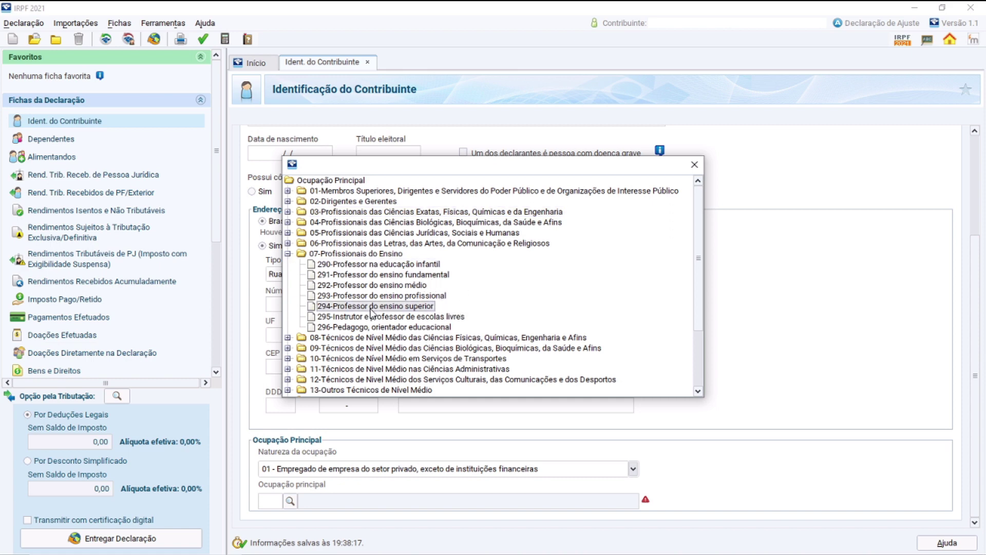
double_click(371, 307)
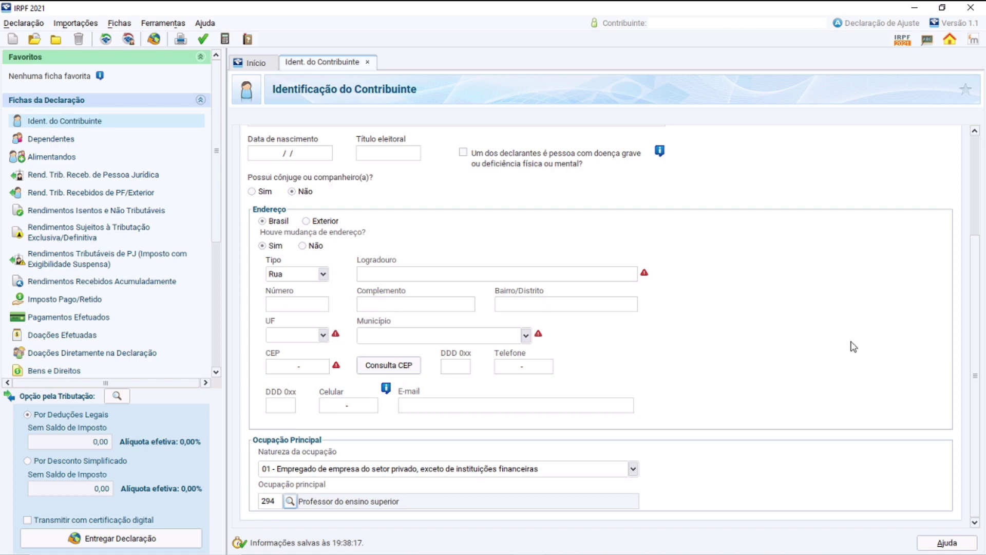
Review the taxpayer identification form from the Nome field down to the Ocupação Principal section
scroll(530, 409, up, 1)
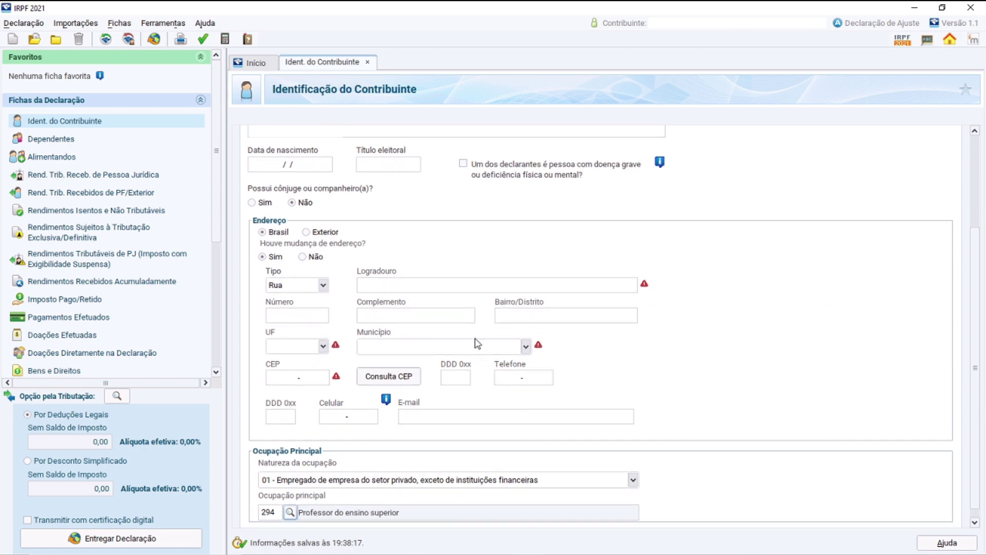
scroll(435, 360, up, 2)
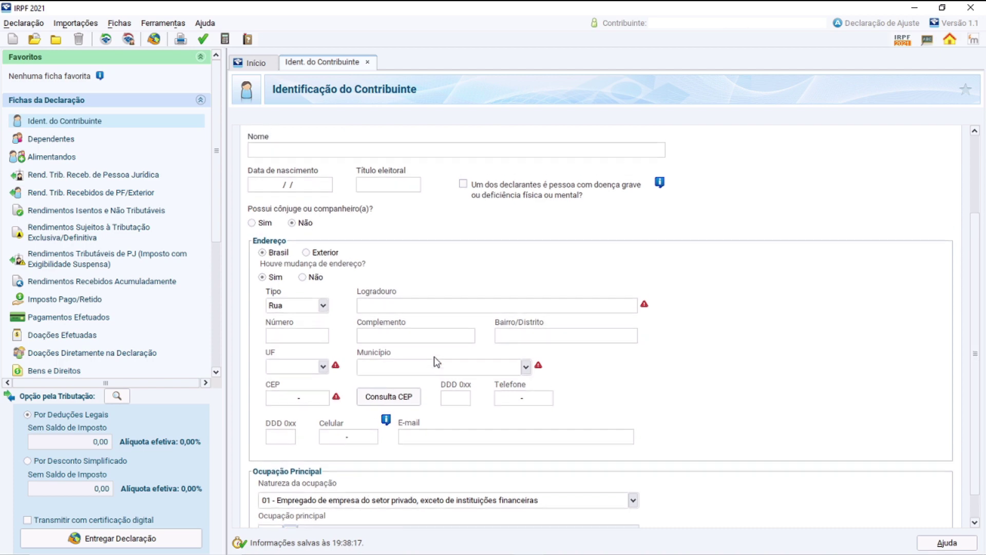
scroll(623, 376, down, 3)
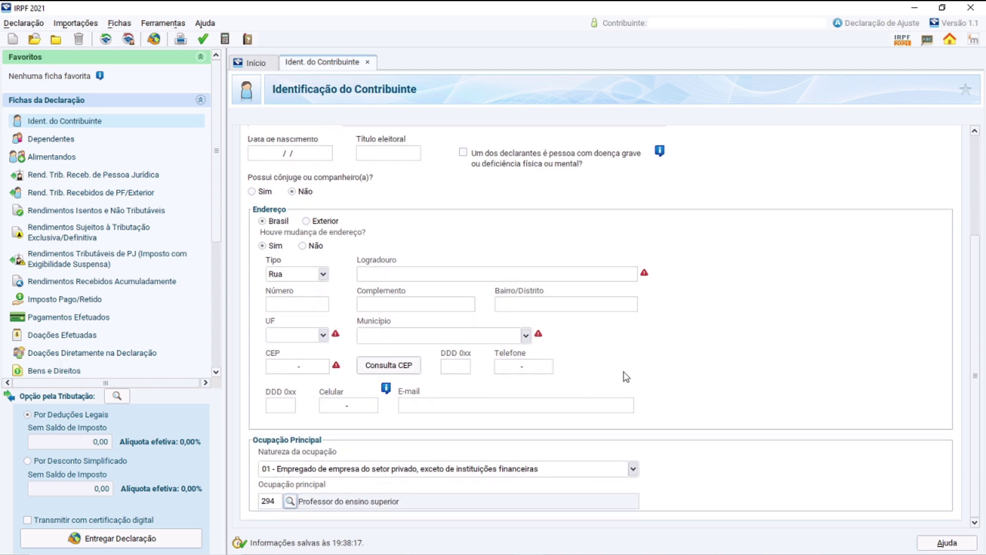
scroll(372, 282, up, 1)
scroll(377, 292, down, 1)
scroll(526, 309, up, 1)
scroll(527, 310, down, 1)
mouse_move(348, 553)
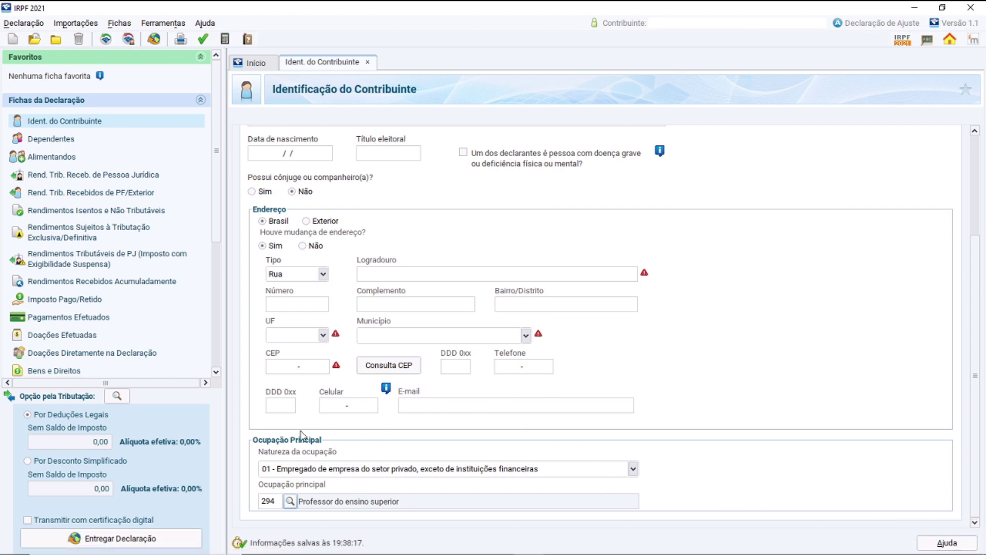
View the Dependentes and Alimentandos forms of the declaration without adding any record
click(87, 144)
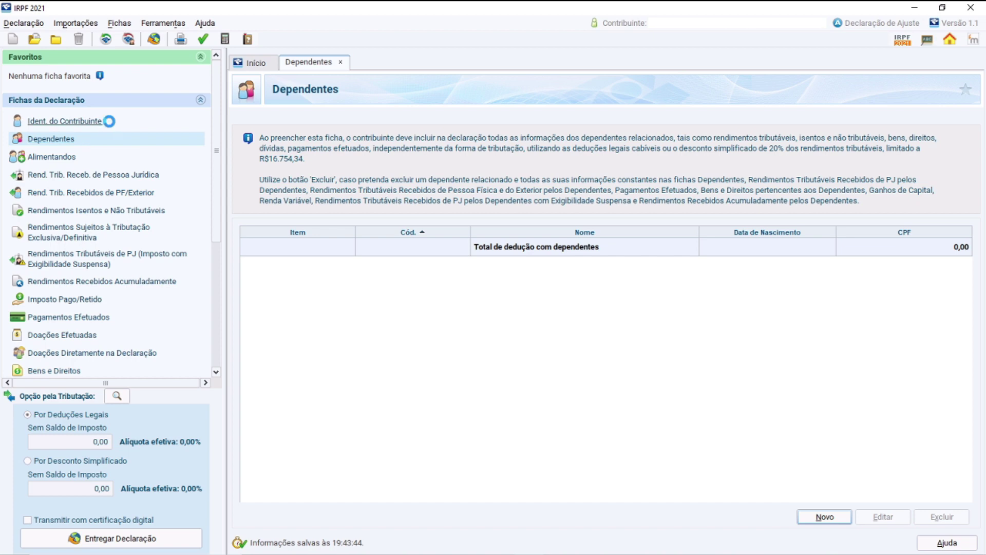
click(106, 124)
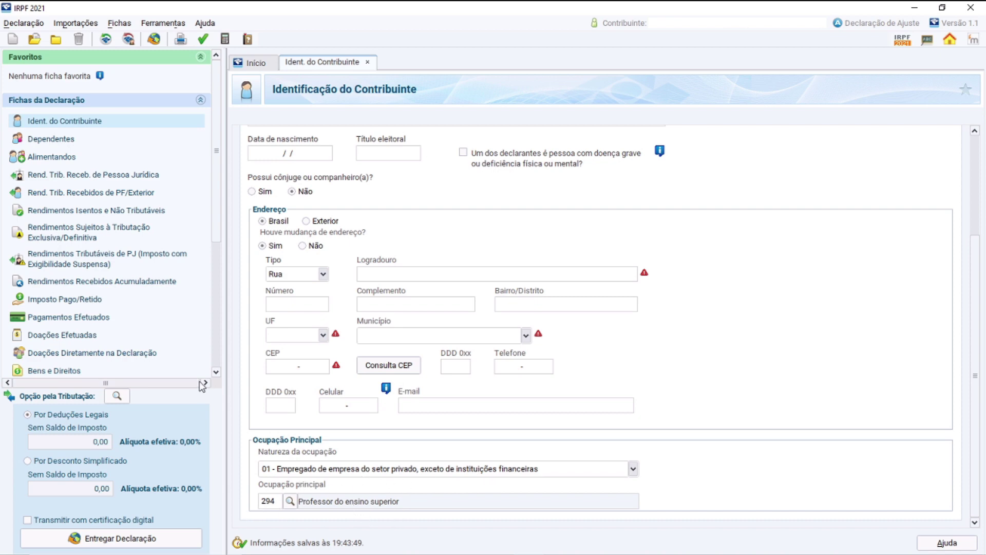
click(85, 137)
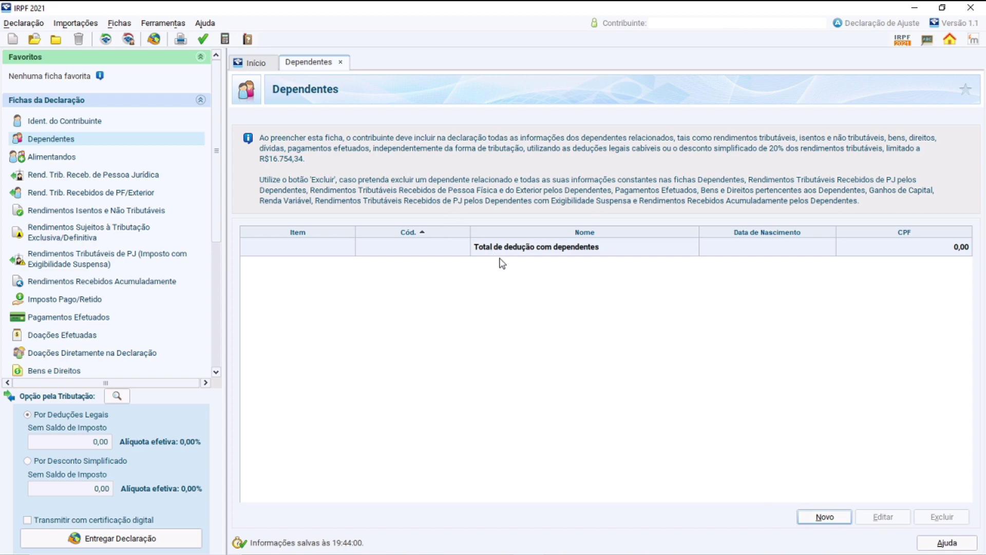
click(93, 156)
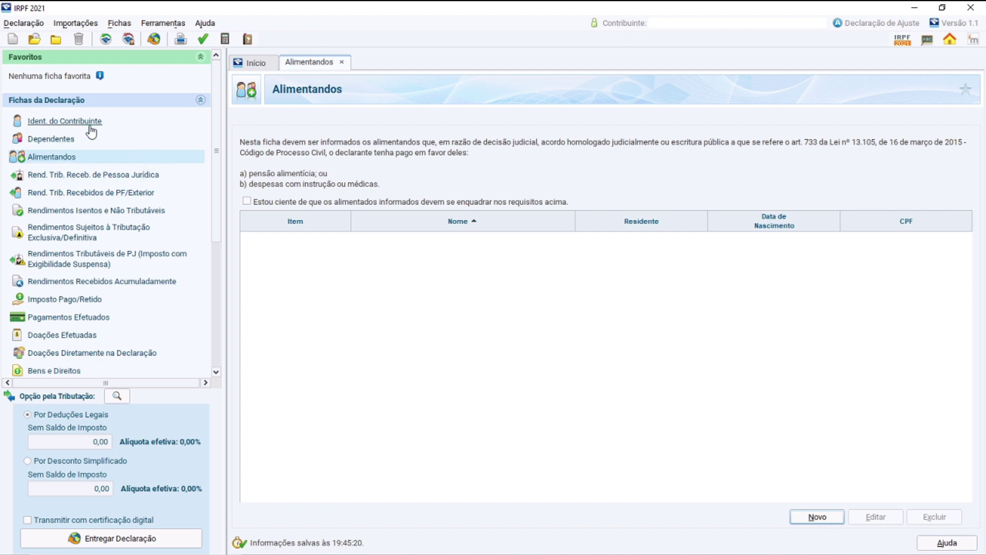
Start a new Titular record under Rend. Trib. Receb. de Pessoa Jurídica and go to its Nome da fonte pagadora field
click(100, 176)
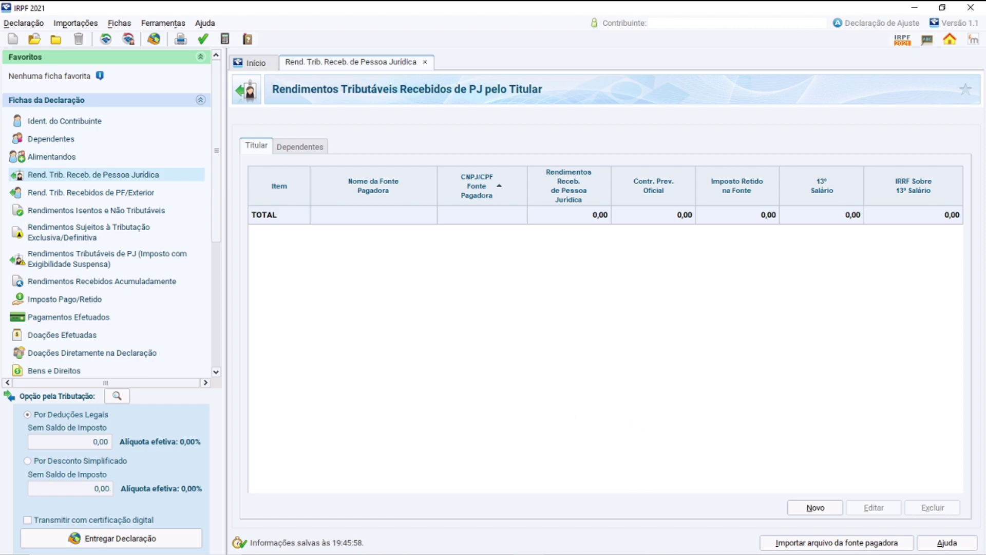
click(815, 507)
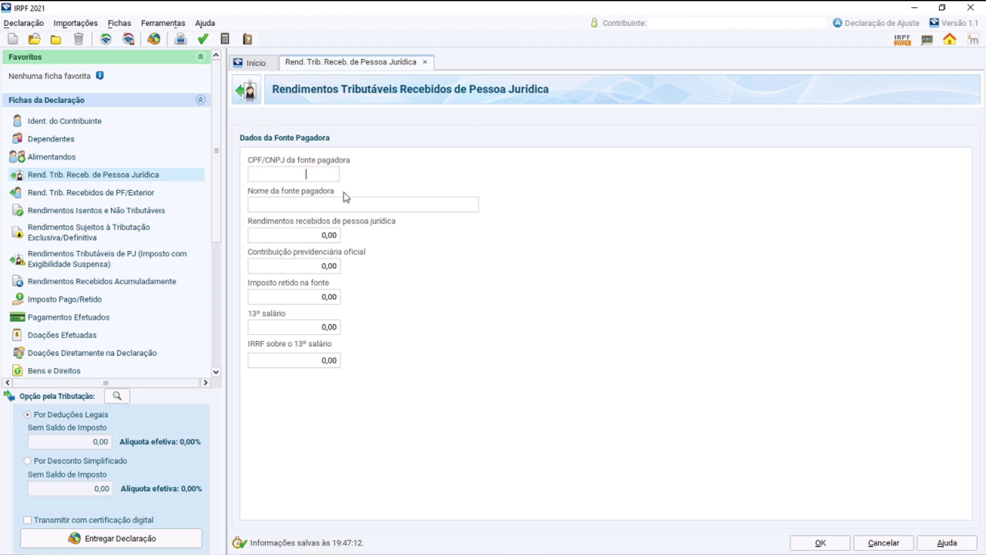
click(285, 208)
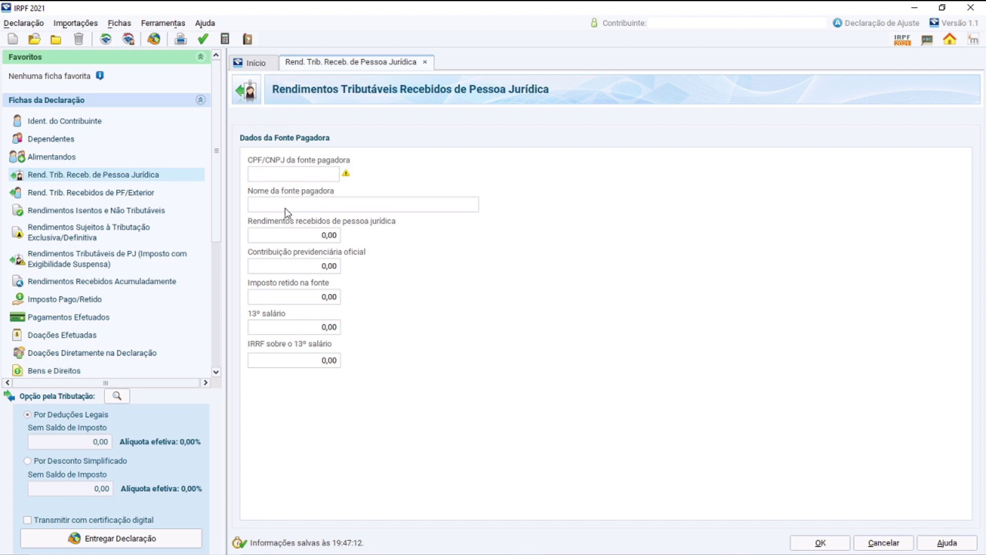